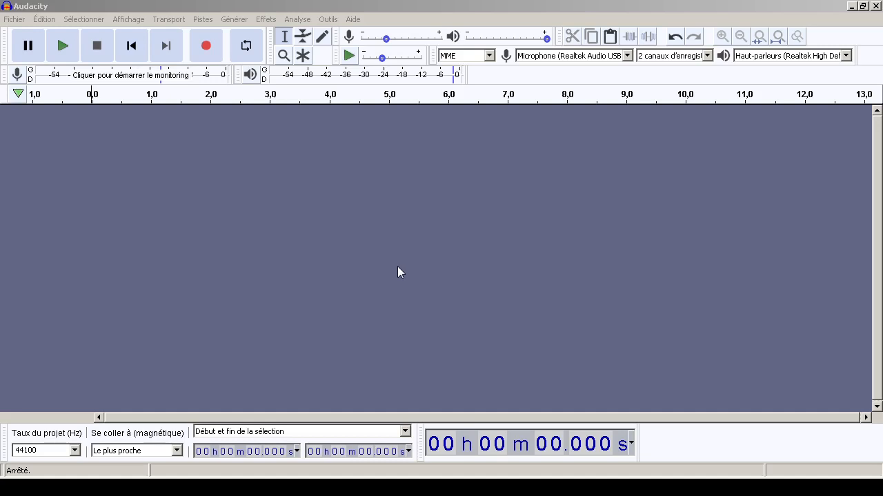
Record about 8.4 seconds of stereo microphone audio on a new track, starting with a short silence, and stop the recording
left_click(348, 235)
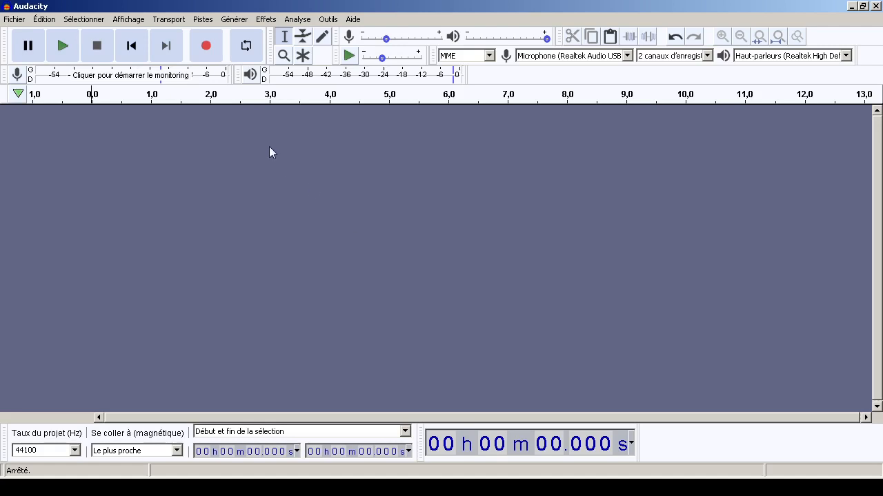
left_click(205, 46)
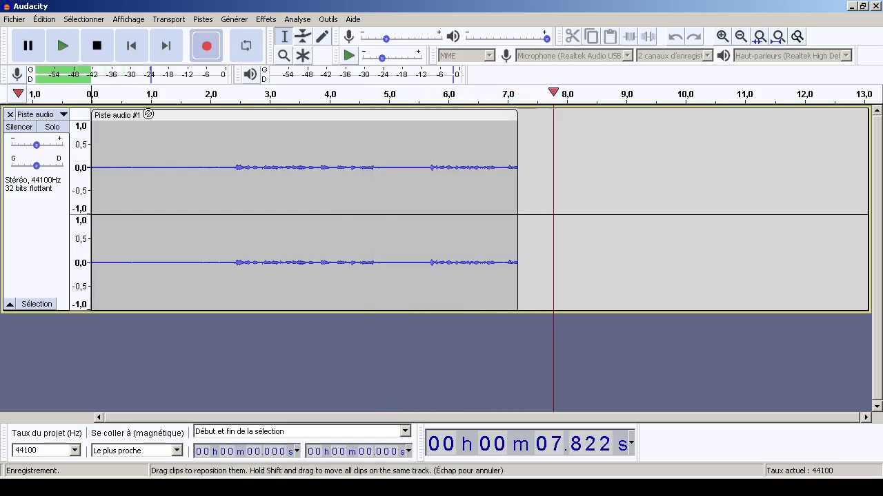
left_click(96, 46)
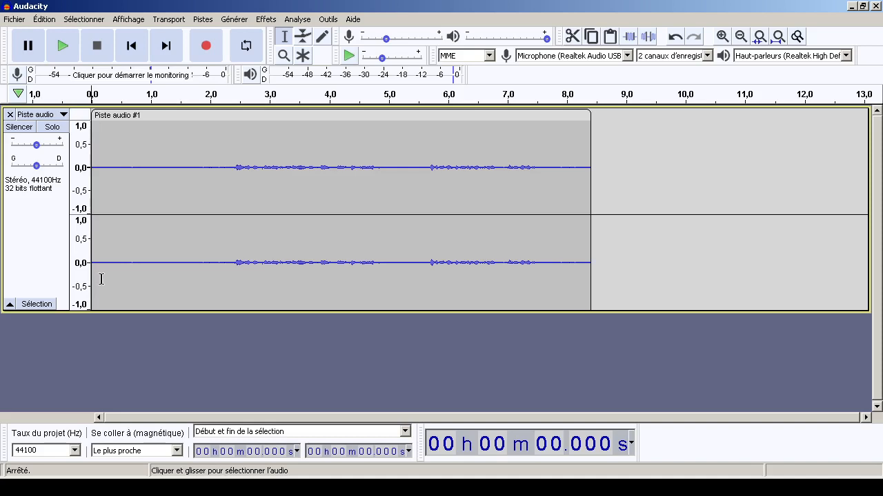
Capture a noise profile for Noise Reduction from the silent opening between about 0.16 and 2.29 seconds
left_click_drag(101, 281, 227, 283)
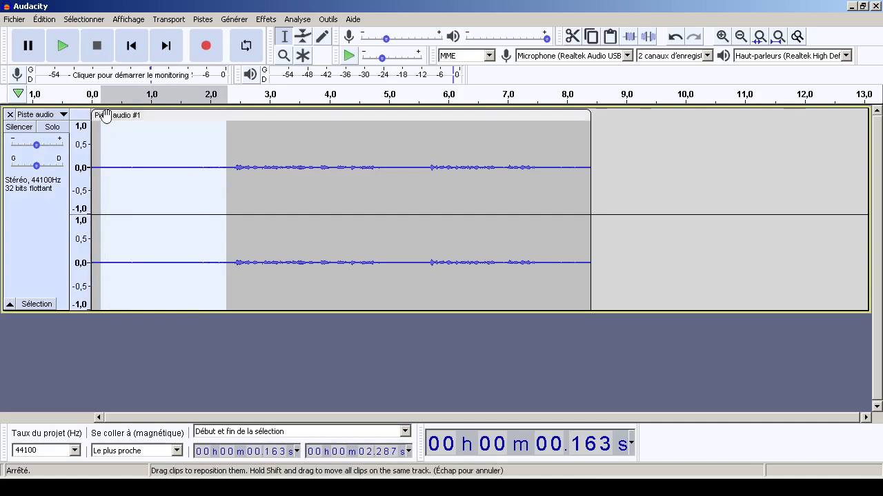
left_click(268, 21)
left_click(404, 256)
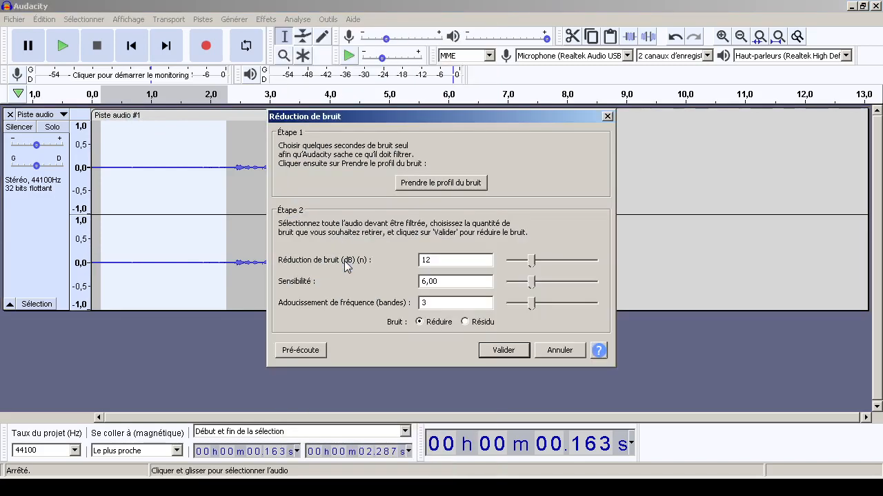
left_click(469, 185)
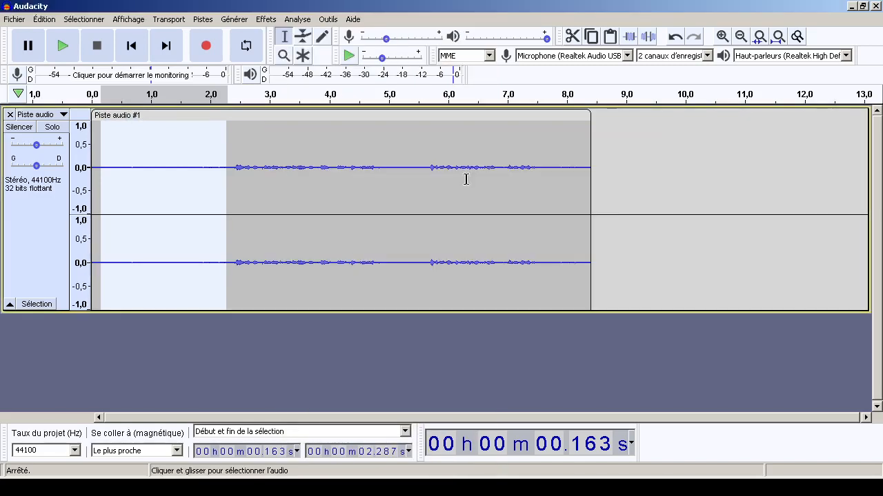
Apply Noise Reduction to the whole track with 12 dB reduction, sensitivity 6.00 and 3 smoothing bands
left_click(41, 241)
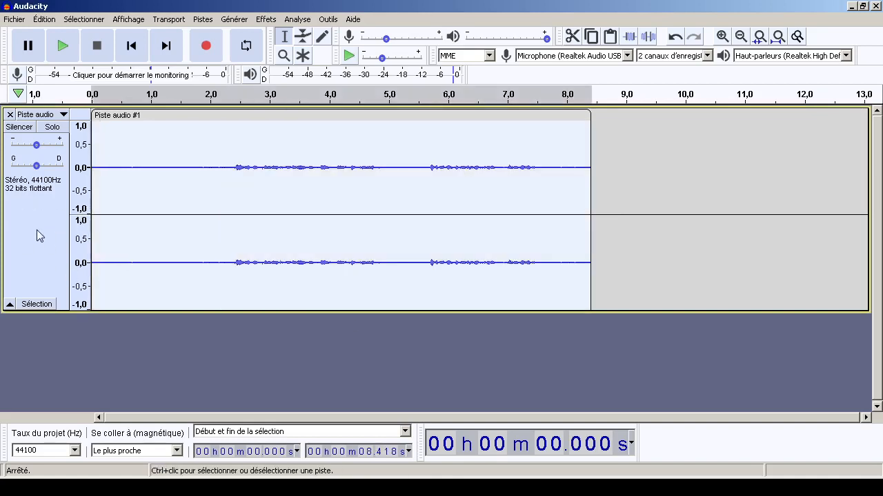
left_click(267, 20)
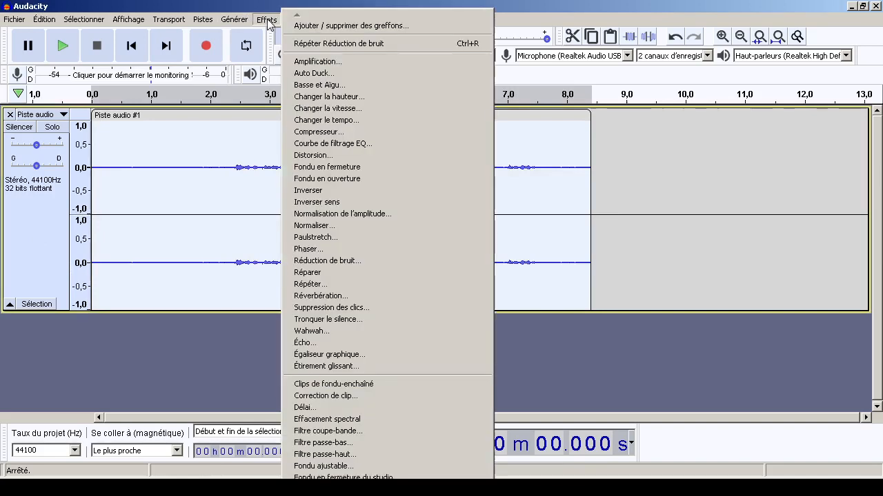
left_click(331, 265)
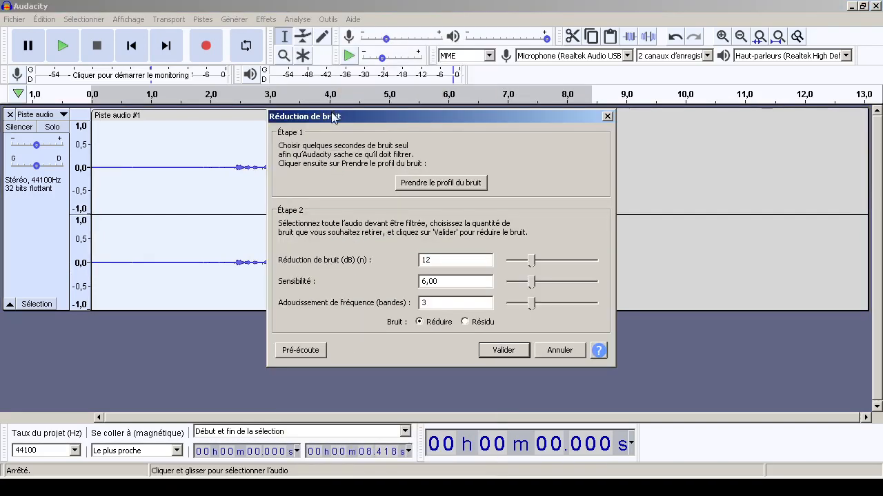
left_click(503, 350)
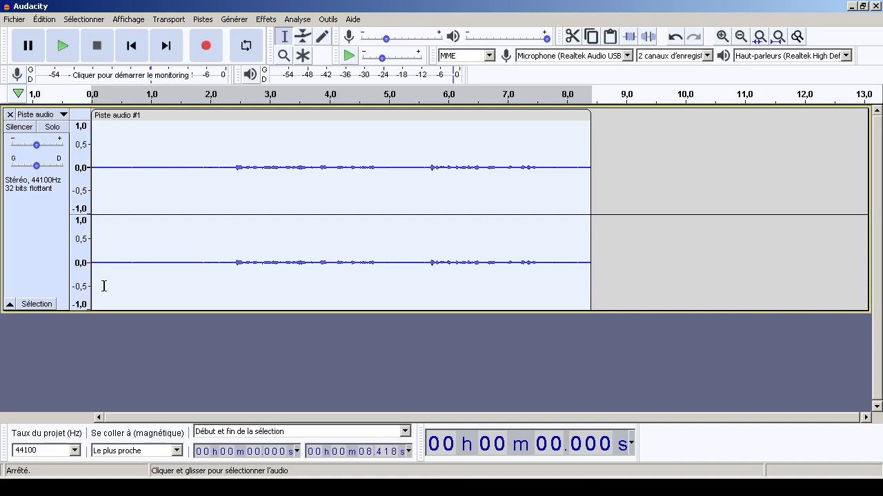
Delete the opening silence from about 0.28 to 2.14 seconds and normalize the whole track to a -2.0 dB peak with DC offset removal
left_click_drag(108, 286, 217, 287)
key("Delete")
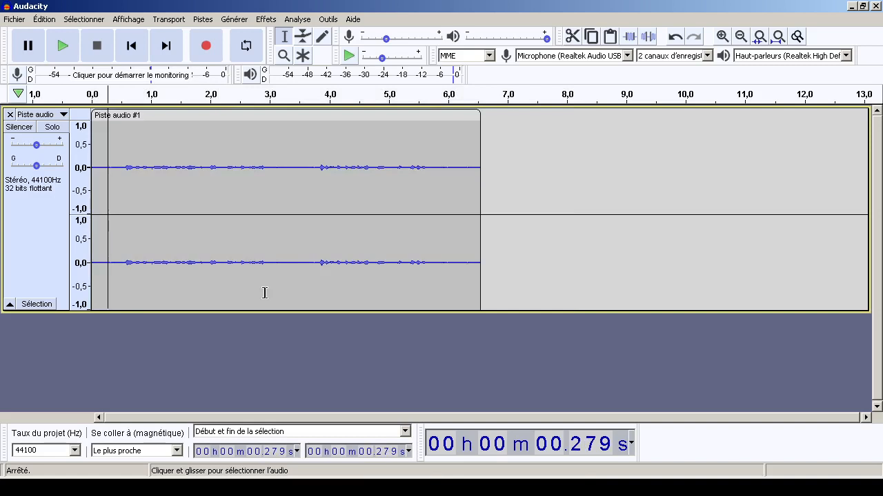
left_click(28, 286)
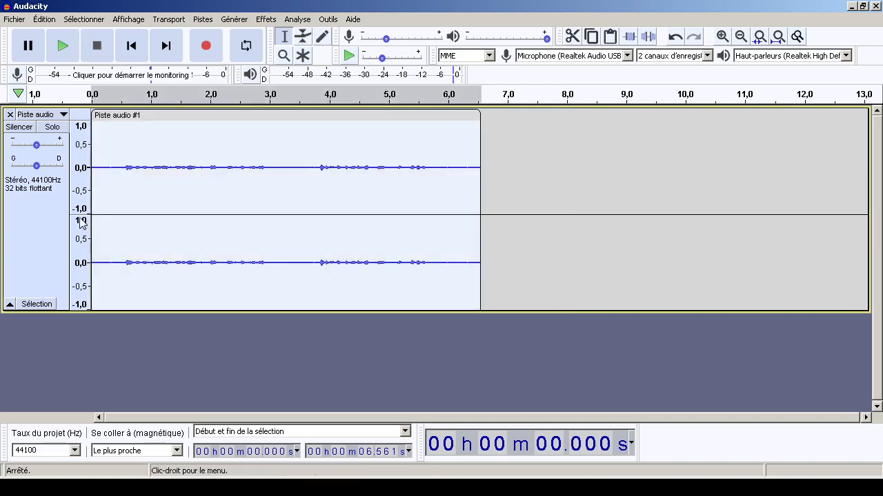
left_click(266, 19)
left_click(310, 229)
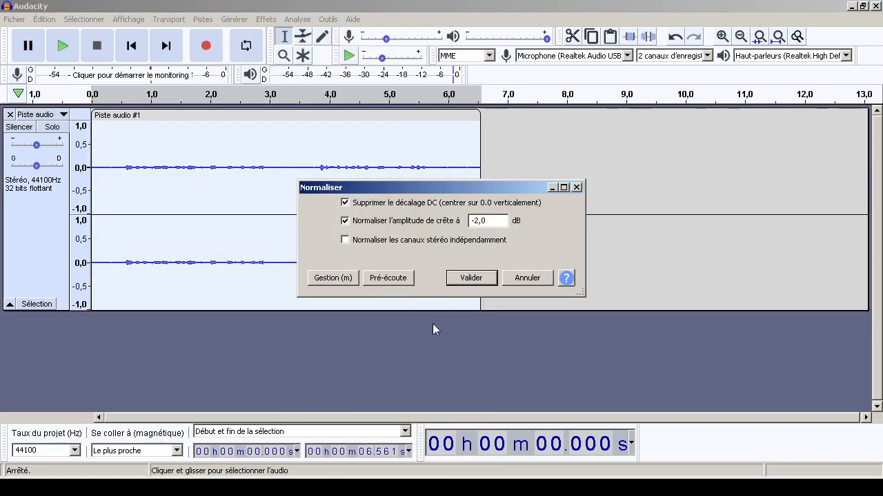
left_click(469, 278)
Play the normalized track from about 0.1 seconds to check how it sounds, and stop playback
left_click(98, 283)
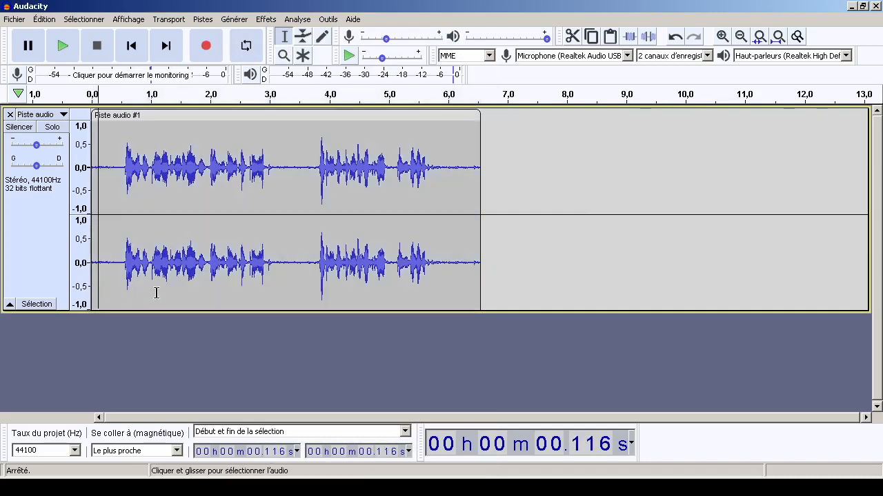
left_click(62, 46)
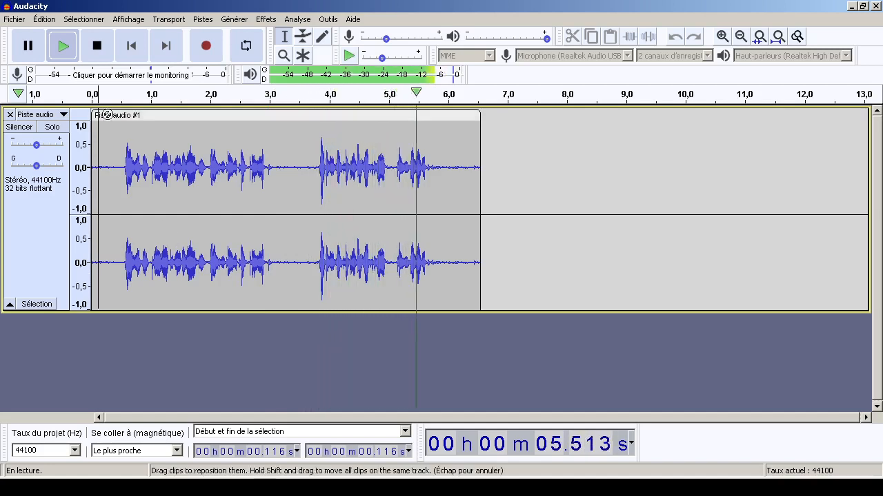
left_click(98, 46)
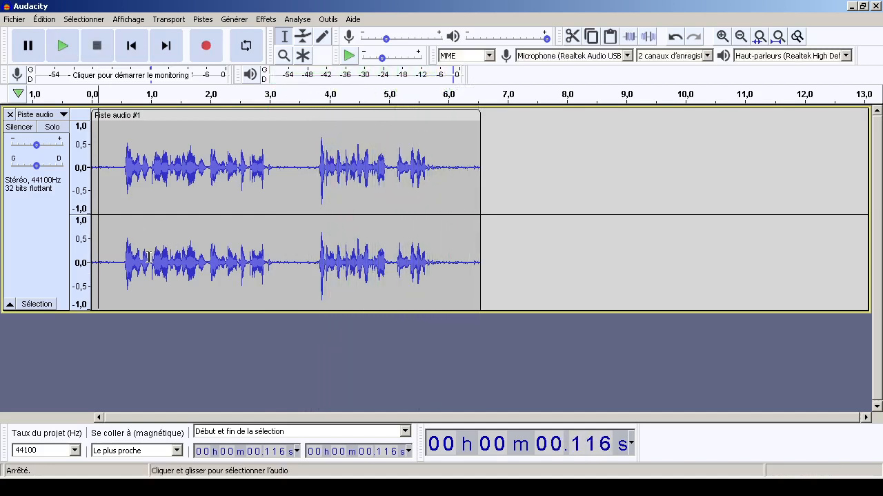
left_click(266, 19)
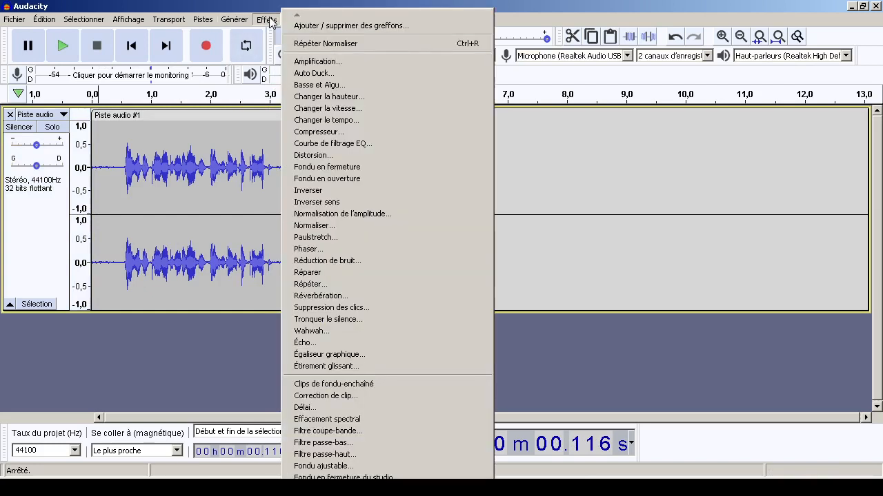
left_click(334, 263)
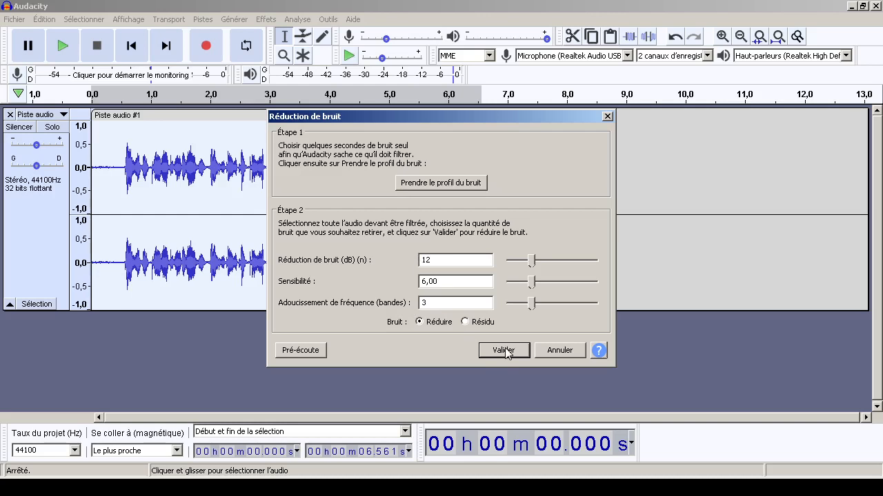
left_click(559, 350)
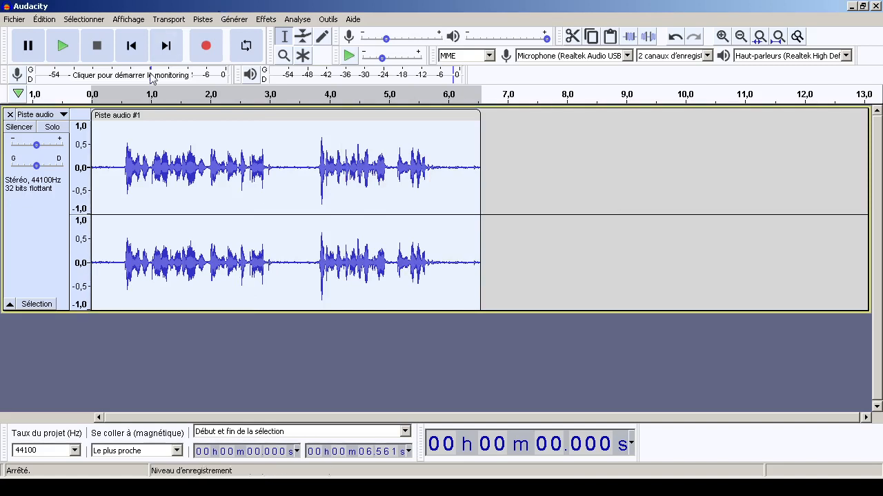
Apply Amplify at -6 dB to the pause between the two phrases, from about 3.2 to 3.8 seconds, and clear the selection
left_click_drag(273, 279, 311, 285)
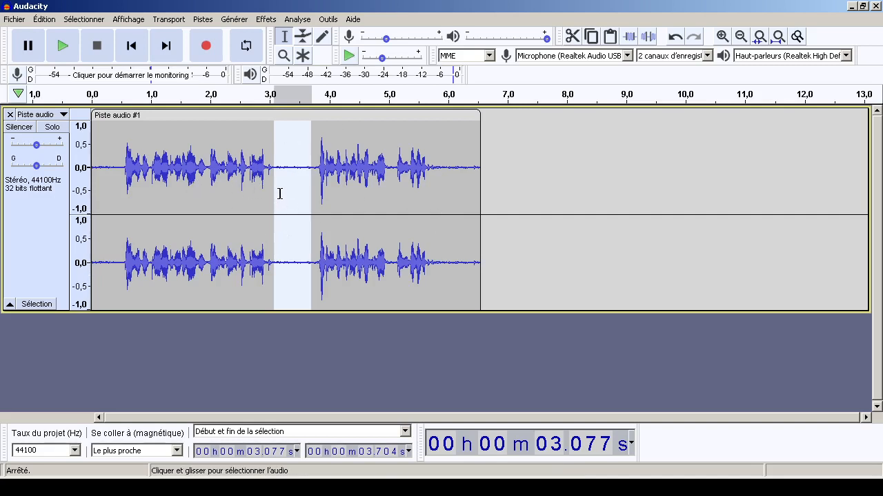
left_click_drag(283, 203, 316, 207)
left_click(266, 19)
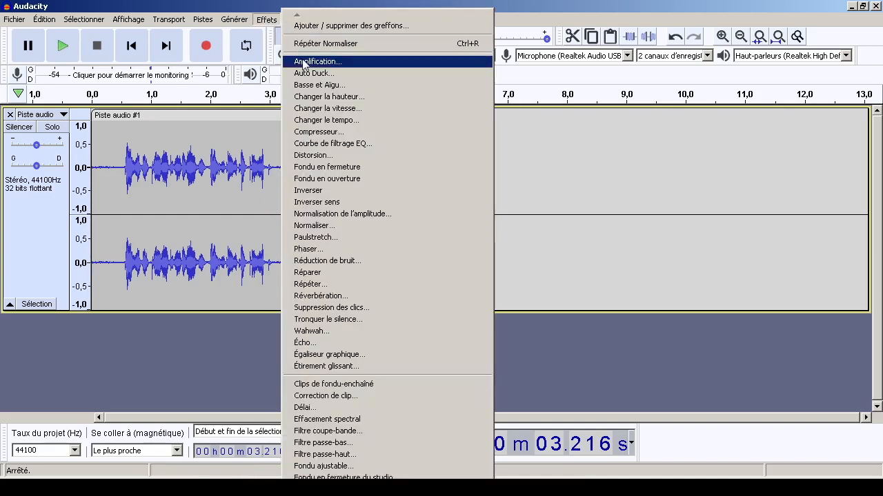
left_click(303, 61)
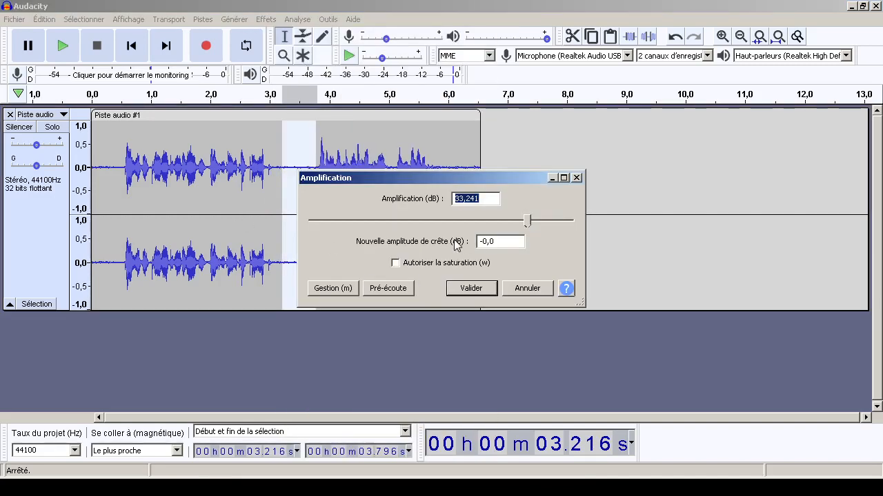
type("-6")
key("Return")
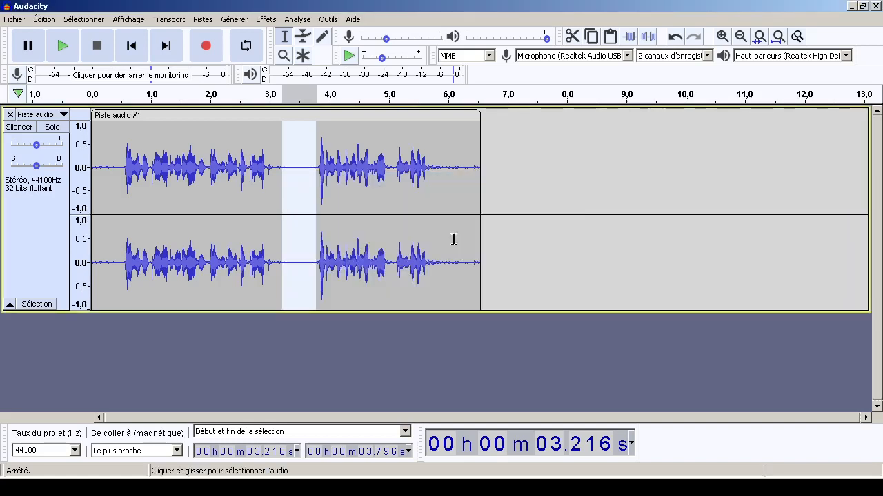
left_click(204, 210)
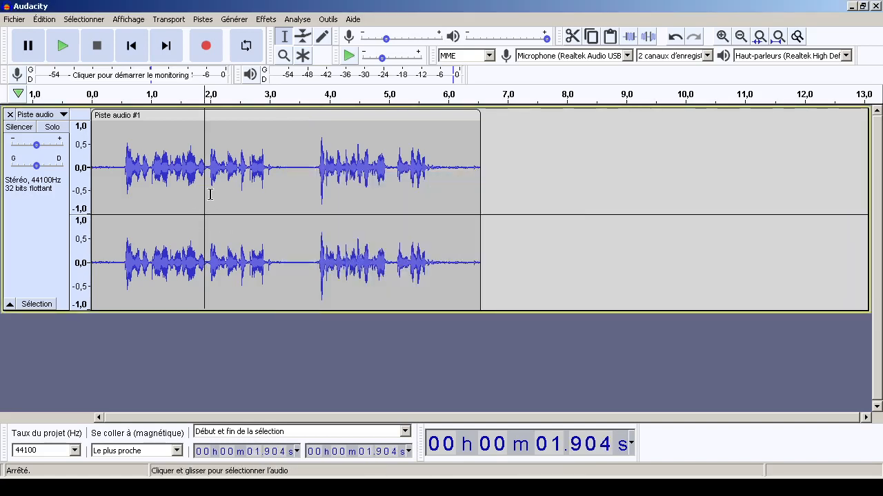